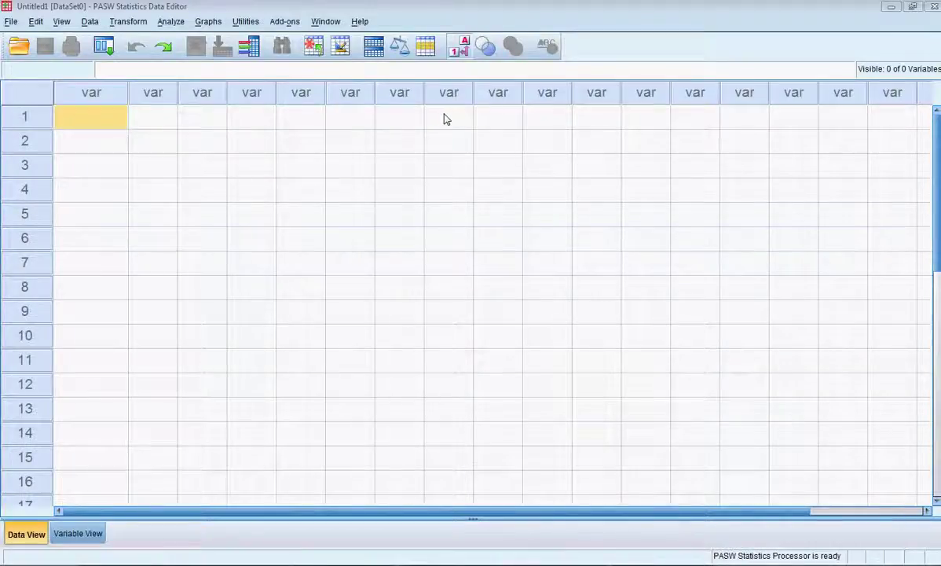
pyautogui.click(171, 21)
pyautogui.moveTo(194, 81)
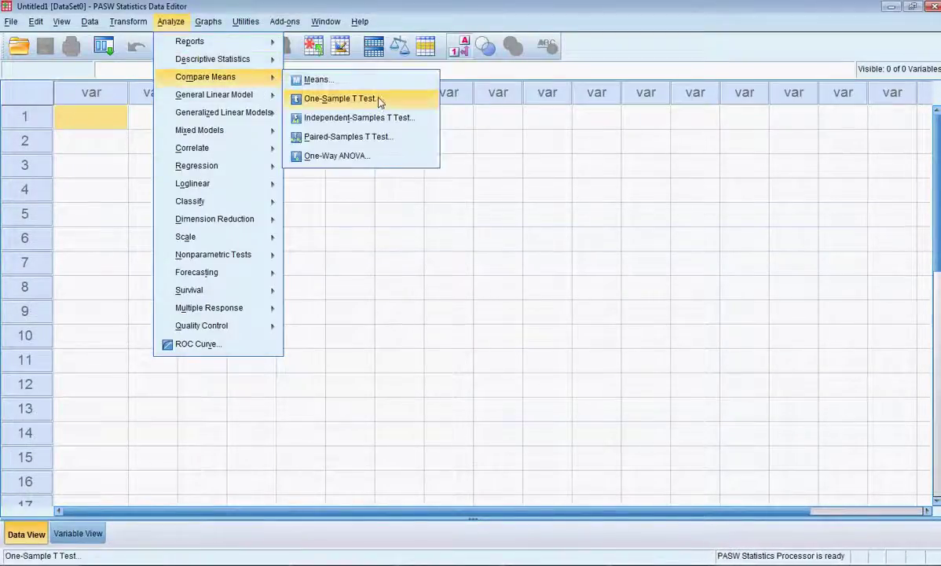
pyautogui.click(424, 126)
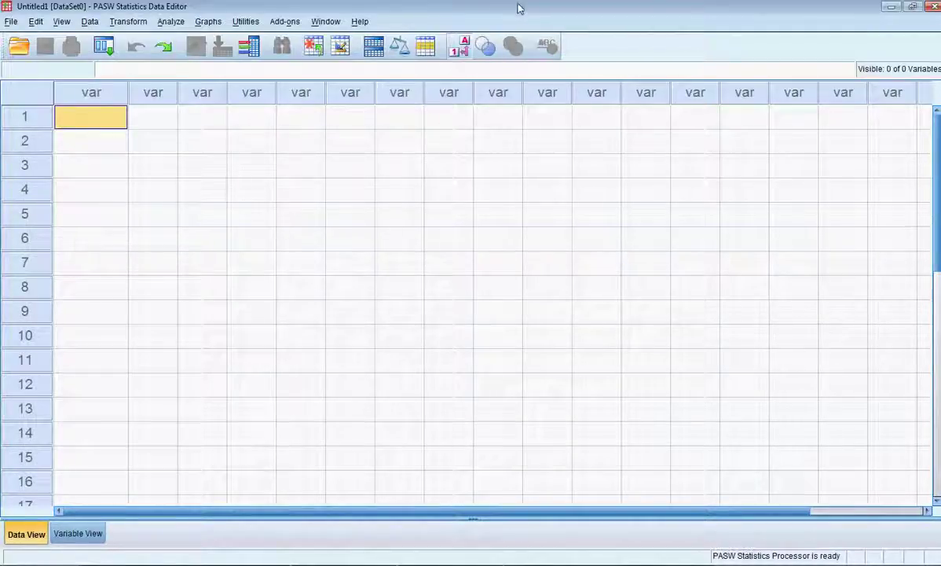
pyautogui.click(171, 21)
pyautogui.moveTo(202, 79)
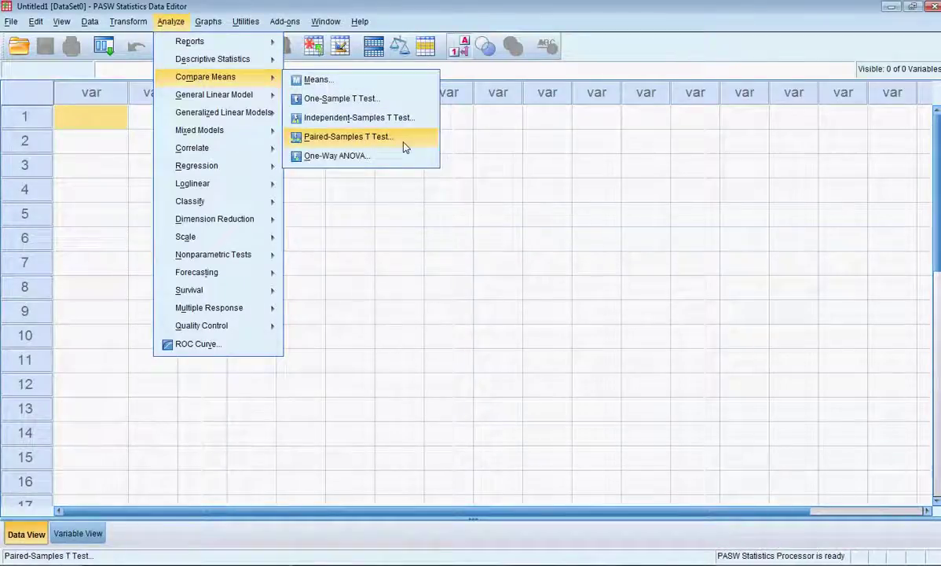
pyautogui.click(514, 5)
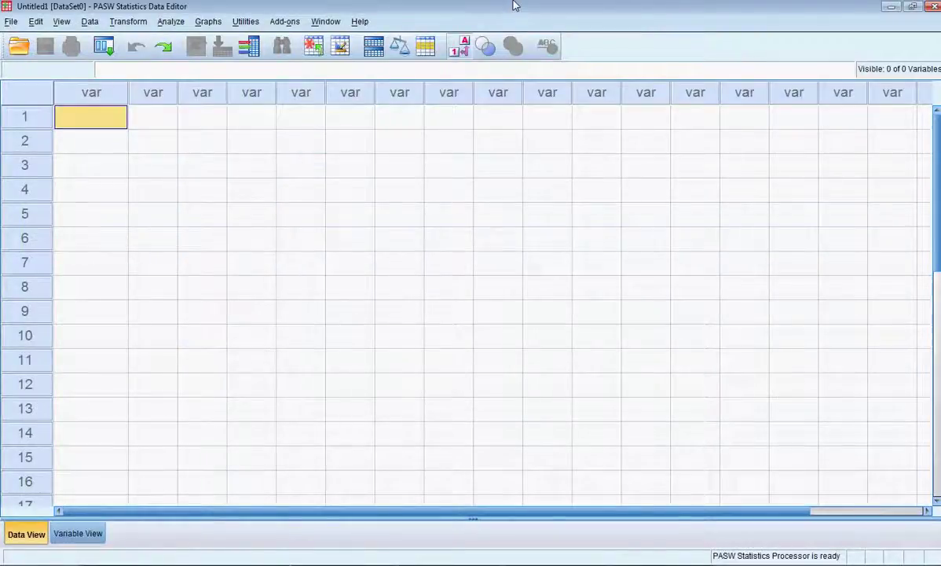
# Step: Restore the two cleared data columns and rename the first variable as Pre_College_IQ
pyautogui.hotkey('ctrl', 'y')
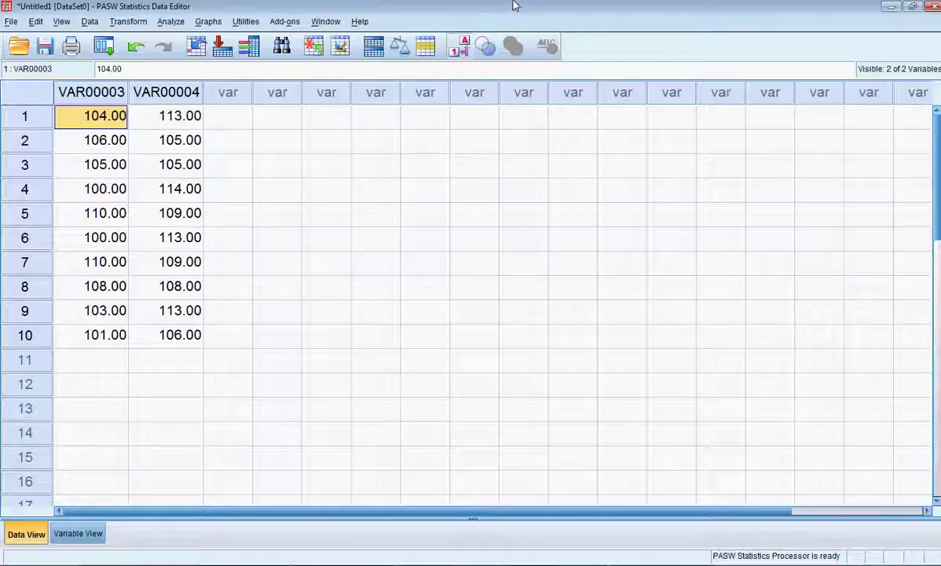
pyautogui.click(90, 533)
pyautogui.click(132, 106)
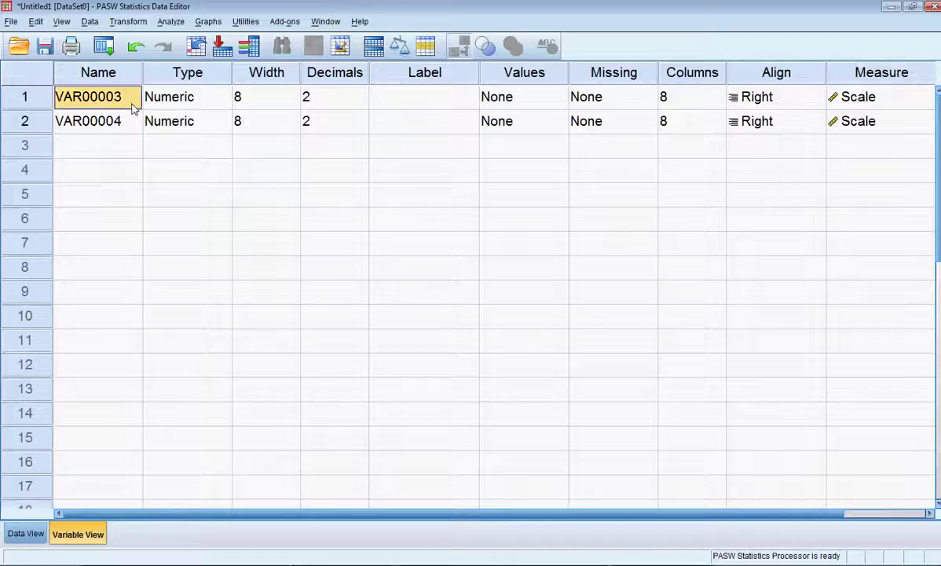
pyautogui.write('Pre_')
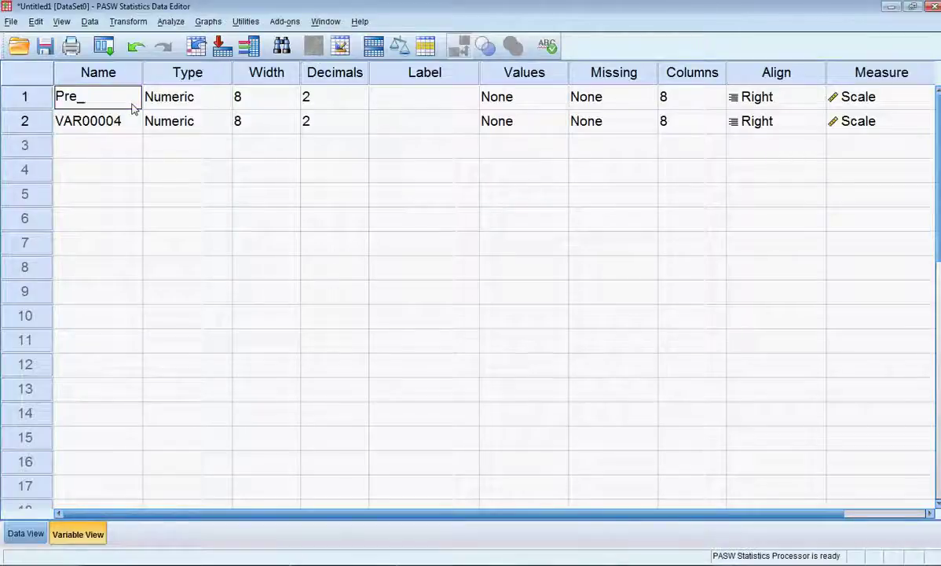
pyautogui.write('College_IQ')
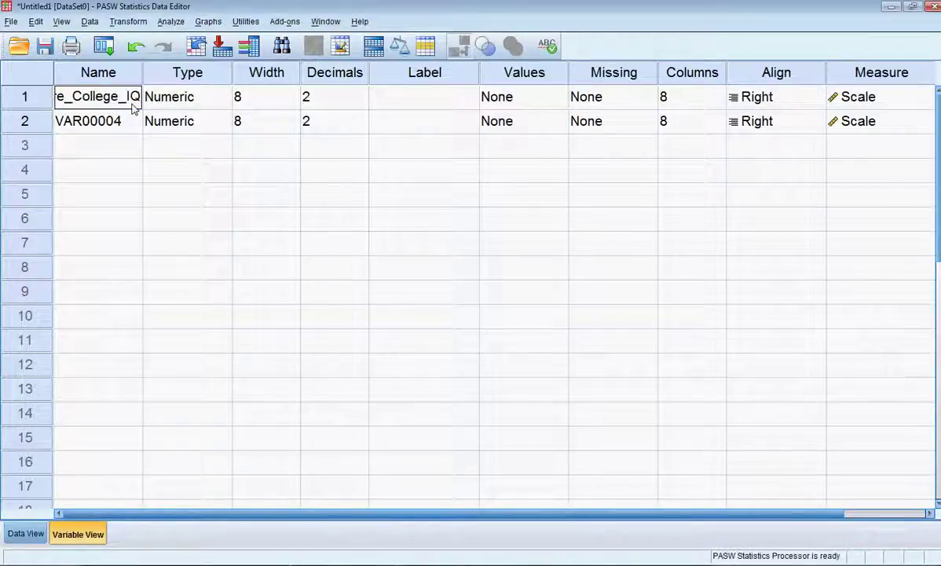
pyautogui.press('Return')
# Step: Rename the second variable as Post_College_IQ
pyautogui.write('Post')
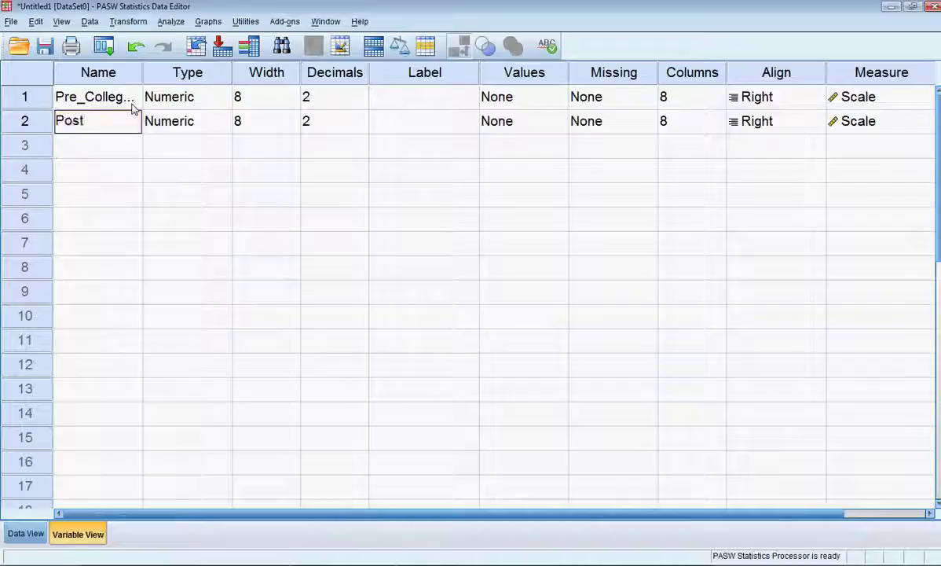
pyautogui.write('_College_IQ')
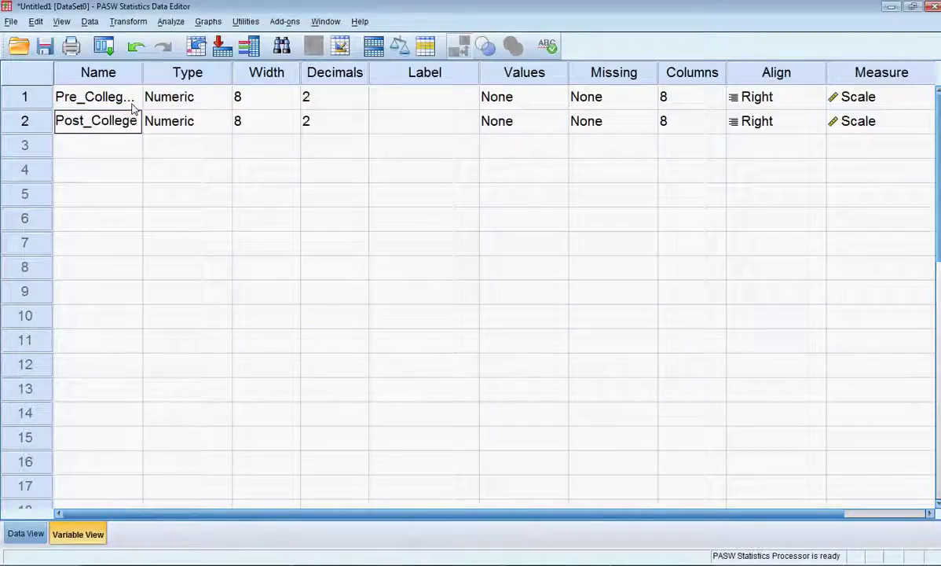
pyautogui.press('Return')
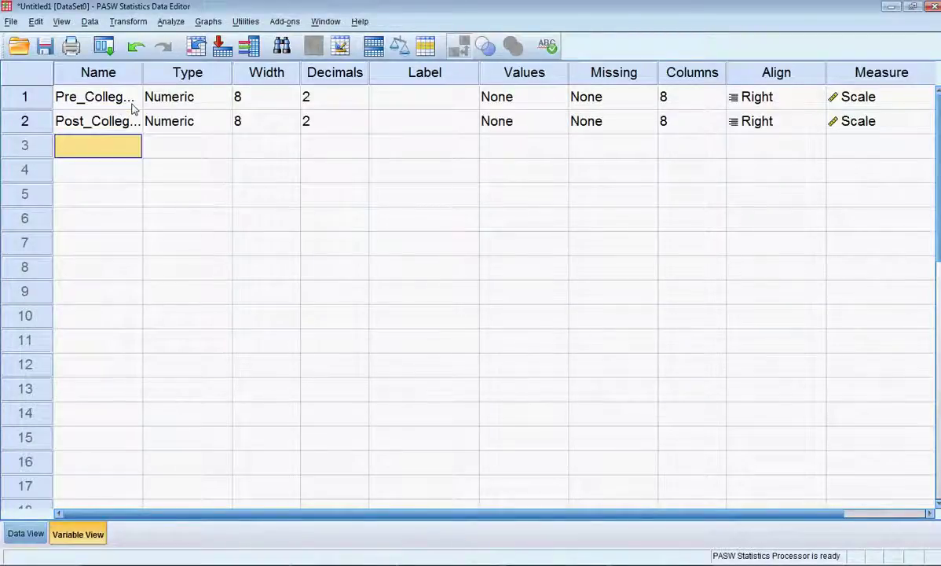
# Step: Return to the data and widen both IQ columns so that each variable name fits on one line
pyautogui.click(24, 533)
pyautogui.moveTo(139, 116); pyautogui.dragTo(171, 116)
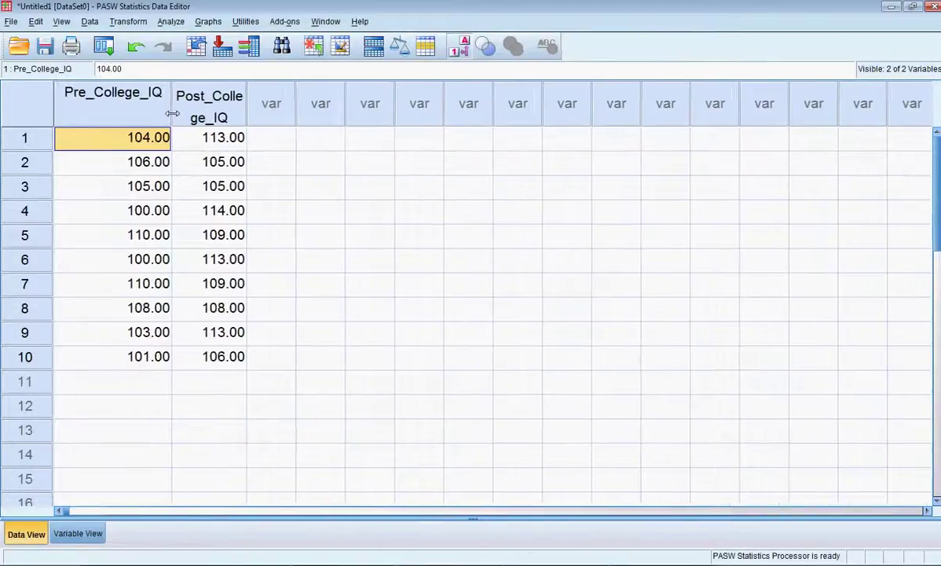
pyautogui.moveTo(246, 115); pyautogui.dragTo(288, 116)
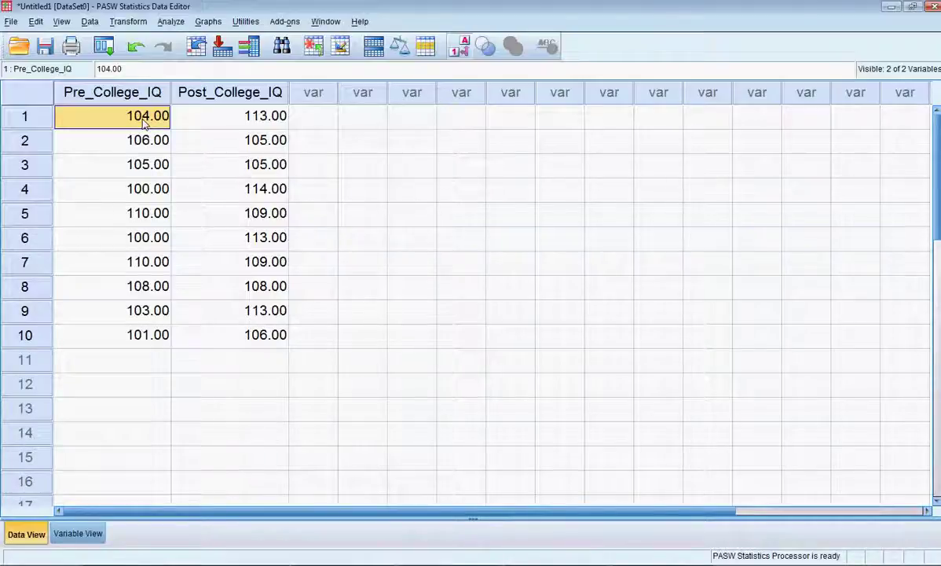
# Step: Examine how the pre-college and post-college IQ scores are paired within each of the first two rows
pyautogui.click(205, 122)
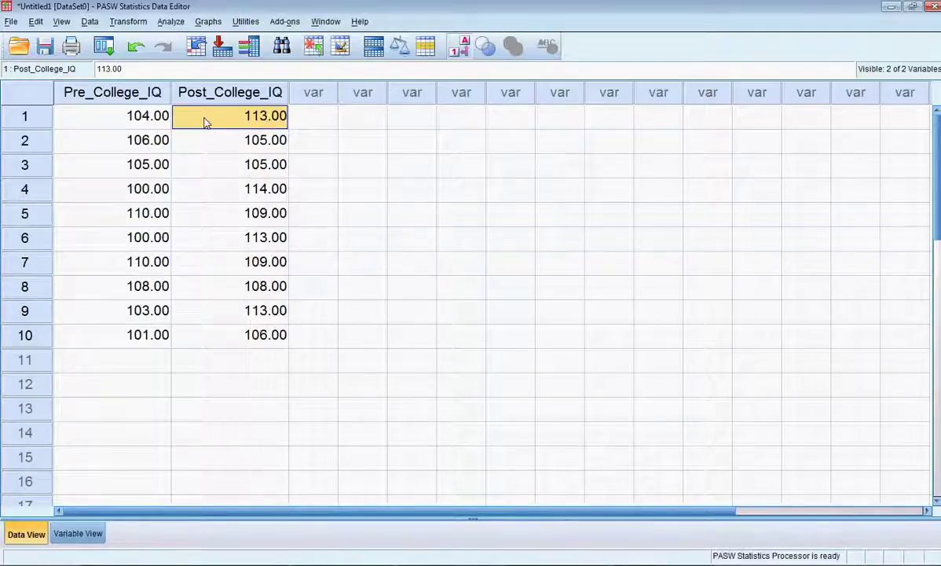
pyautogui.click(141, 119)
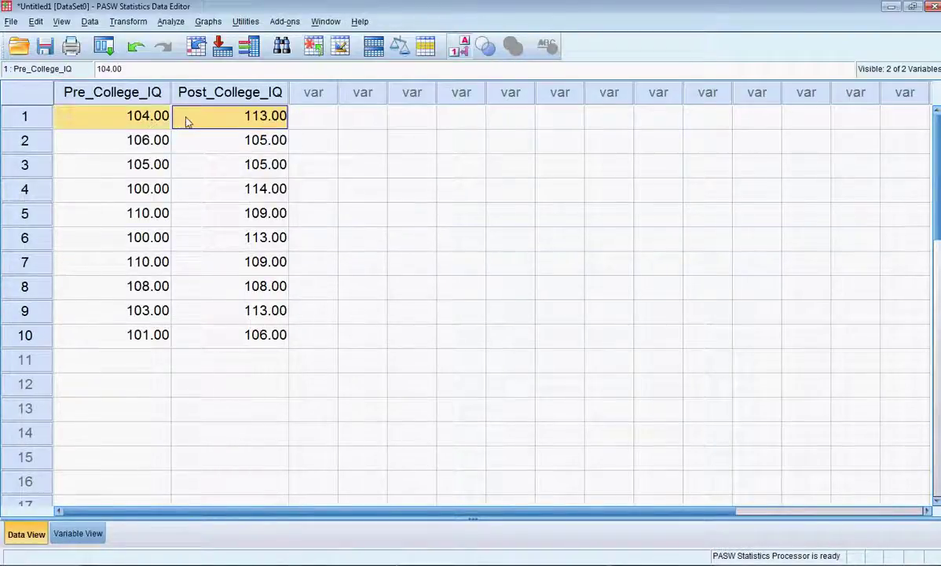
pyautogui.click(137, 122)
pyautogui.click(238, 126)
pyautogui.click(125, 149)
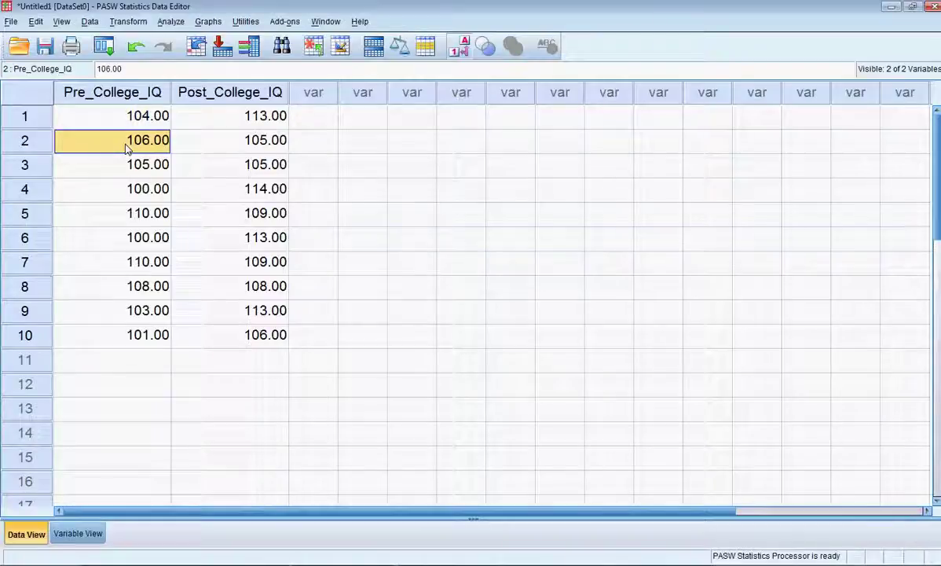
pyautogui.moveTo(126, 149); pyautogui.dragTo(196, 147)
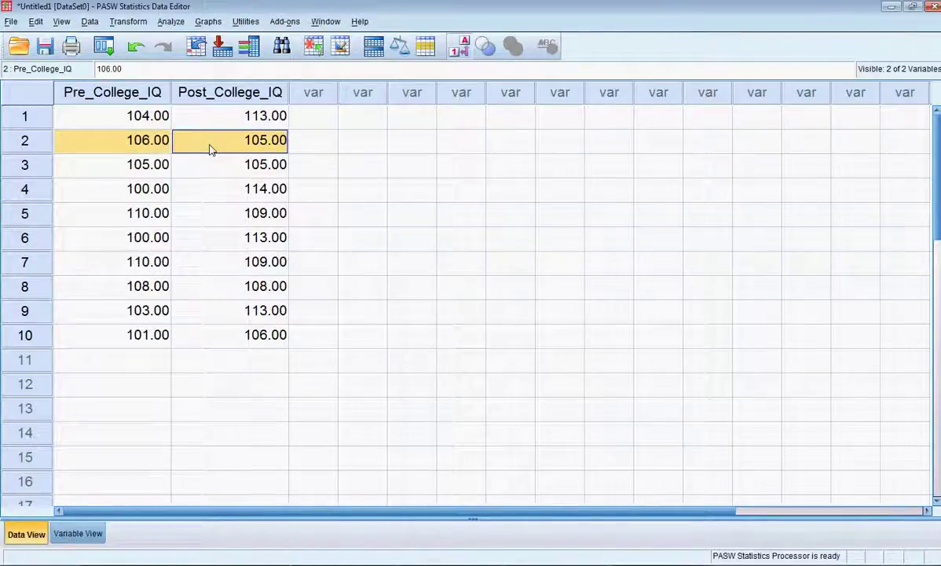
pyautogui.click(371, 202)
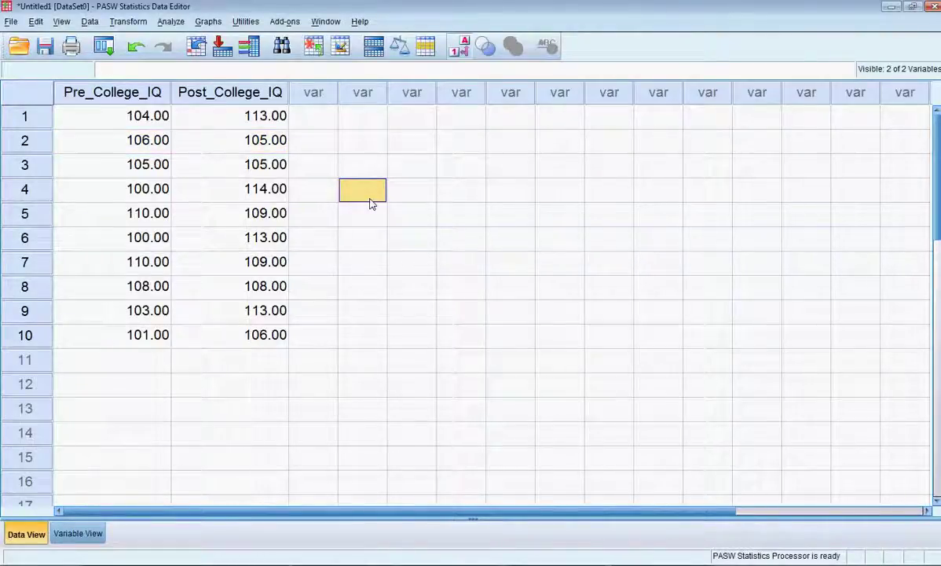
# Step: Run a paired-samples t test with Pre_College_IQ as Variable1 and Post_College_IQ as Variable2
pyautogui.click(177, 22)
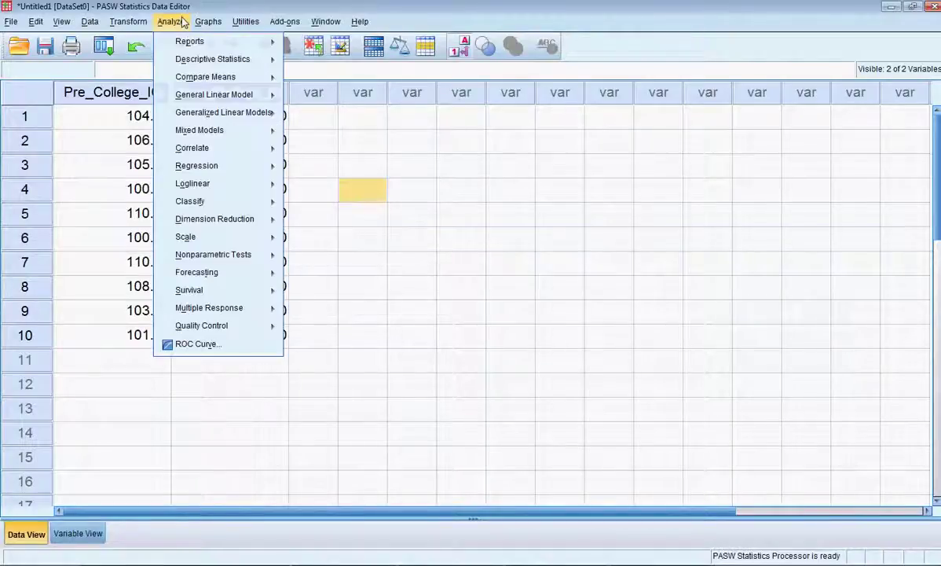
pyautogui.moveTo(228, 77)
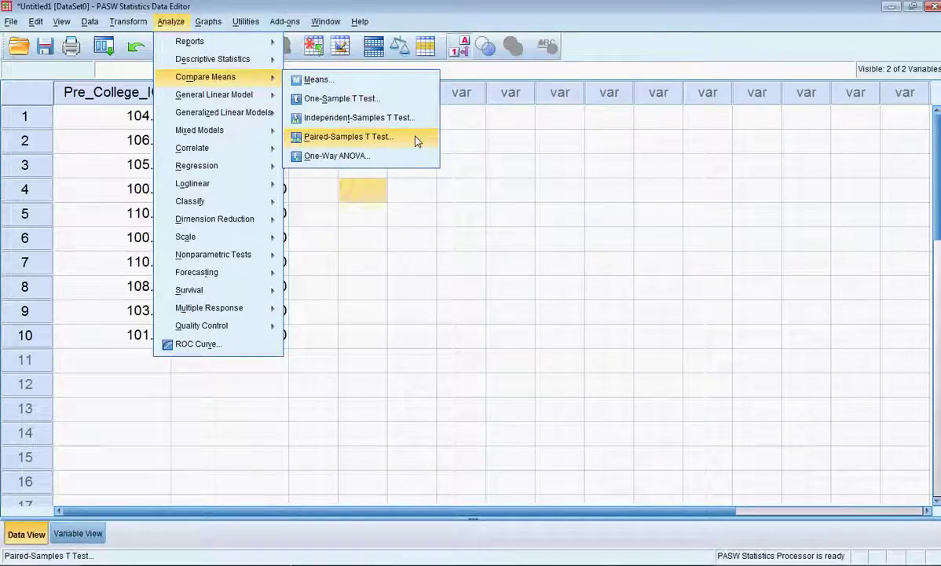
pyautogui.click(417, 141)
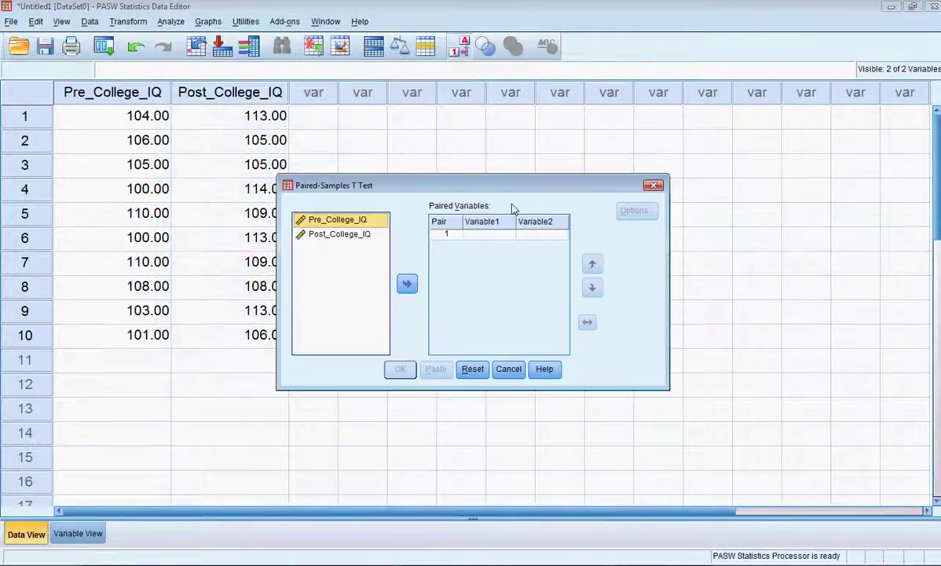
pyautogui.moveTo(501, 194); pyautogui.dragTo(487, 176)
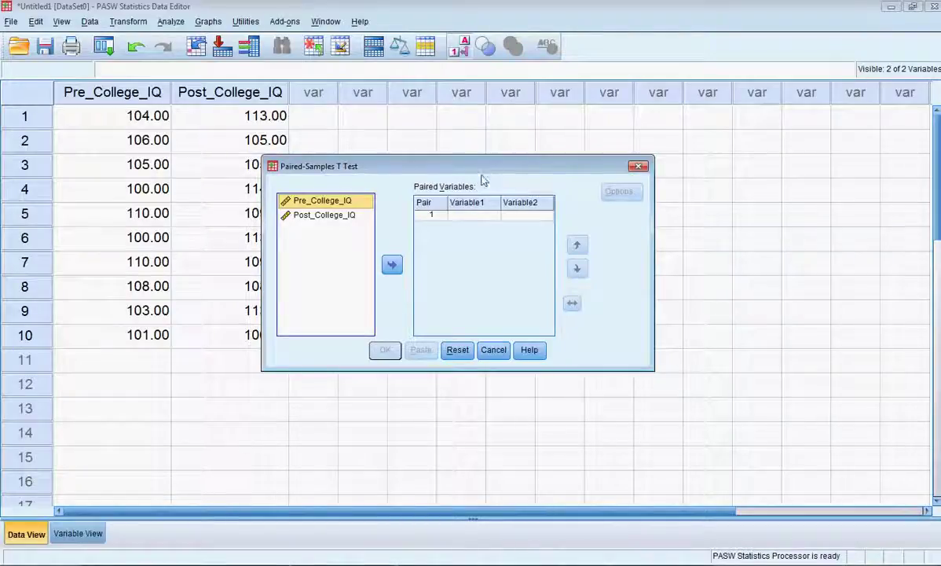
pyautogui.click(393, 268)
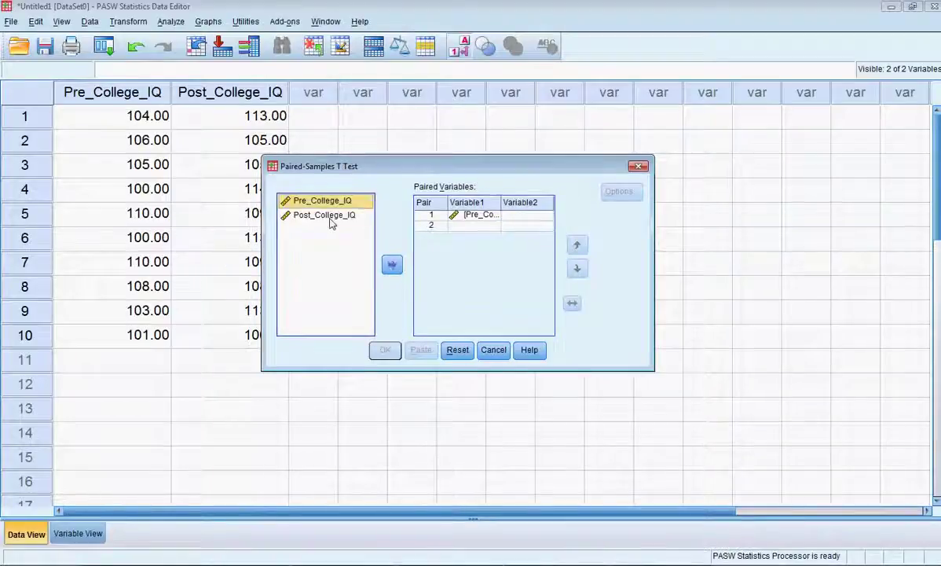
pyautogui.click(325, 215)
pyautogui.click(392, 265)
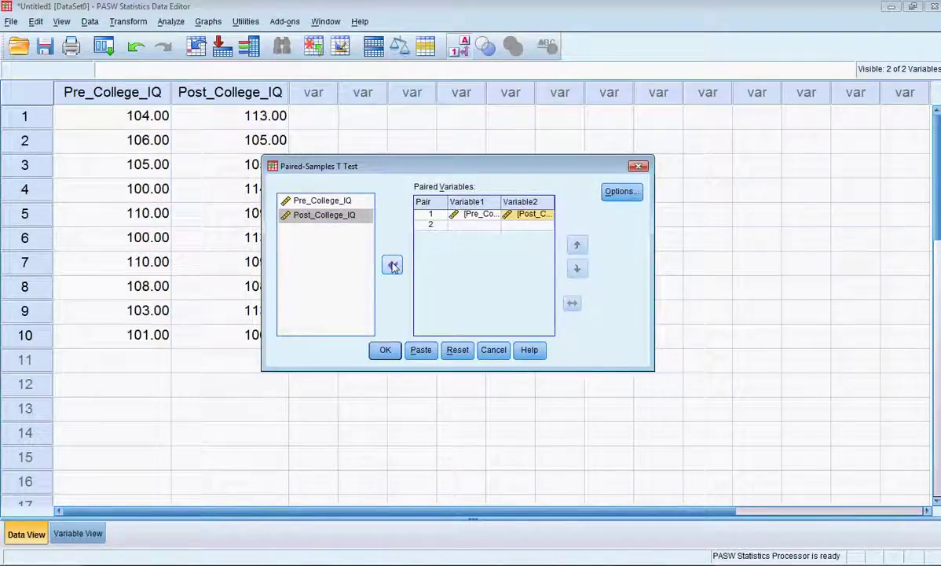
pyautogui.click(385, 352)
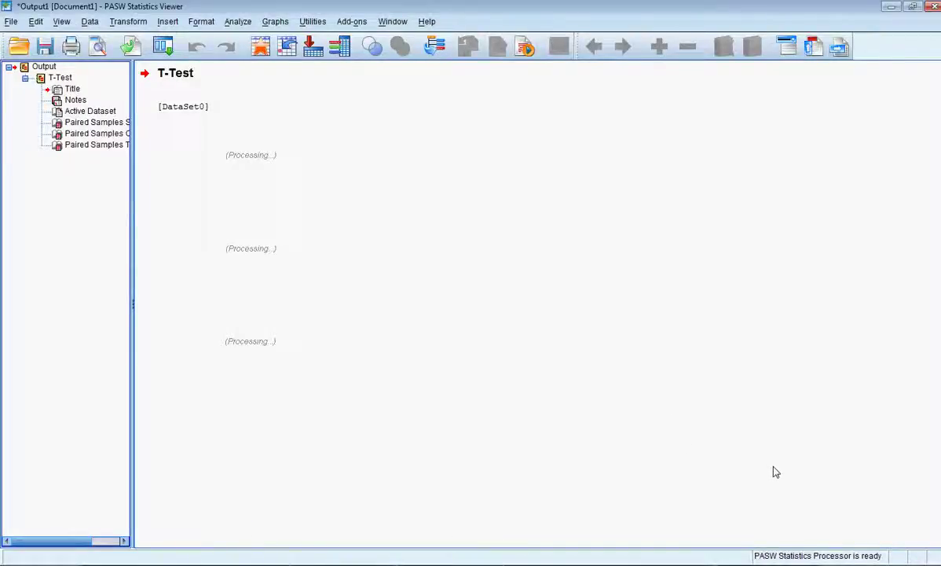
# Step: Examine the Paired Samples Statistics, Correlations and Test tables in the t test output
pyautogui.click(406, 190)
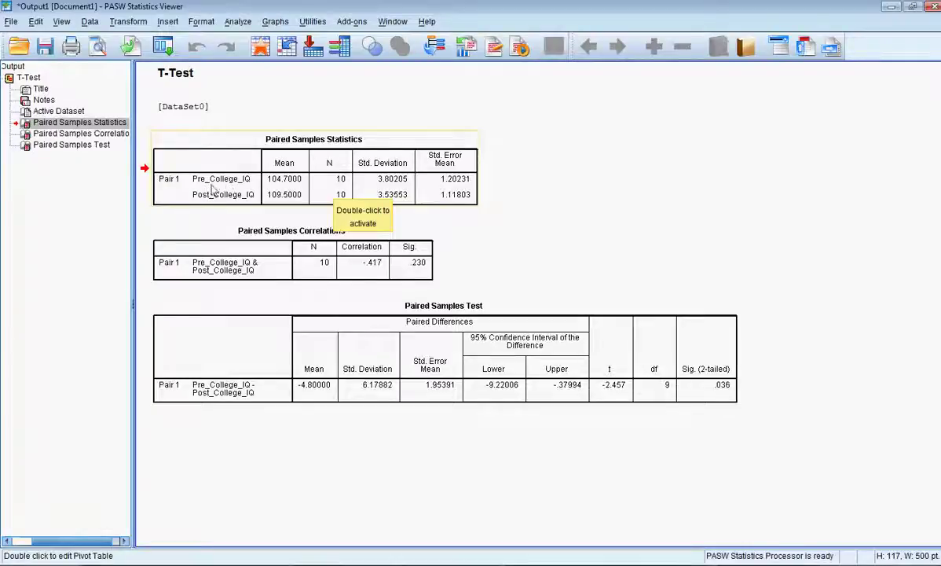
pyautogui.click(182, 191)
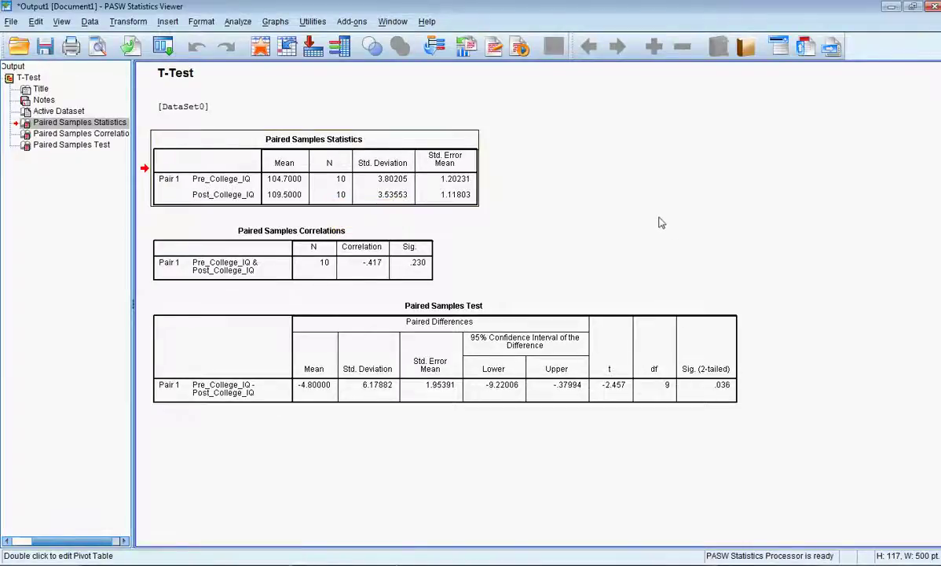
pyautogui.click(335, 249)
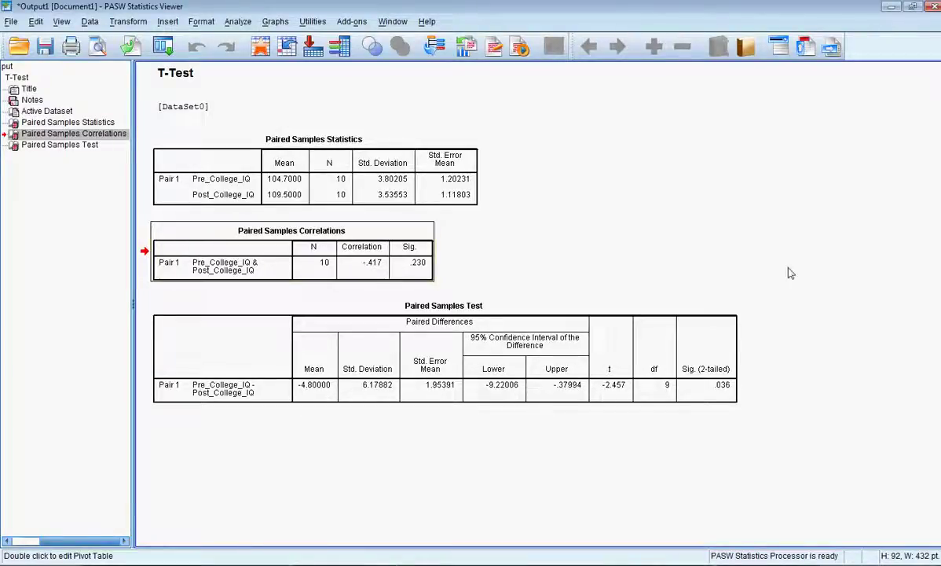
pyautogui.click(637, 323)
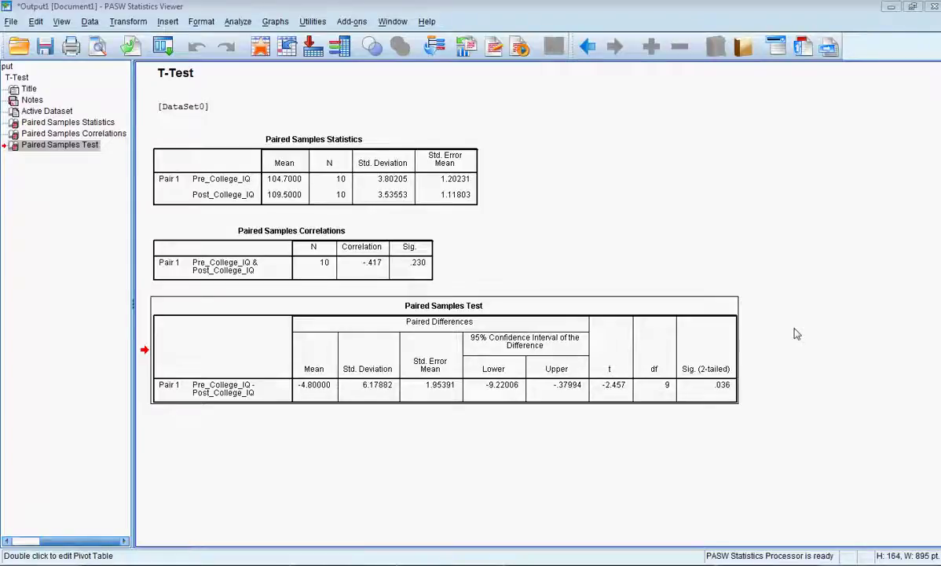
pyautogui.click(431, 394)
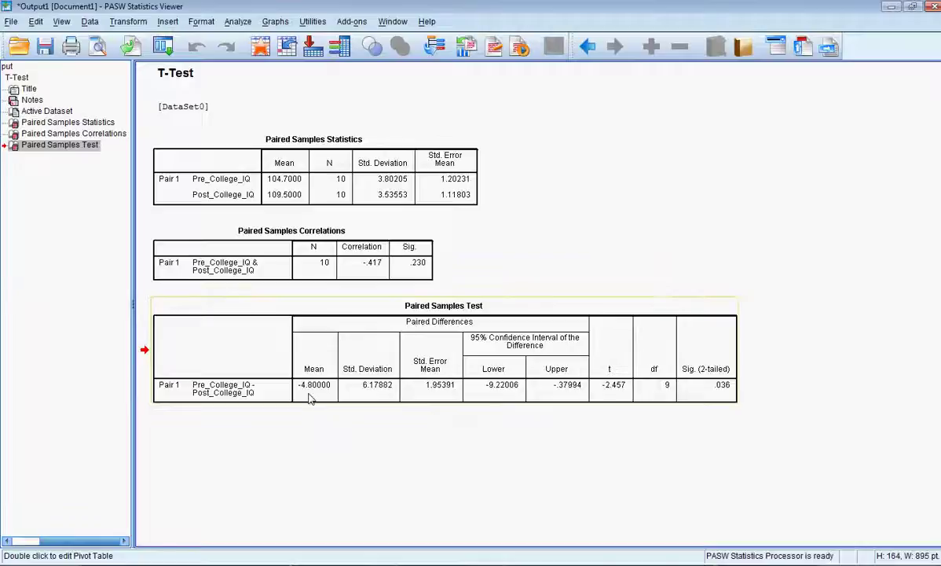
pyautogui.click(292, 374)
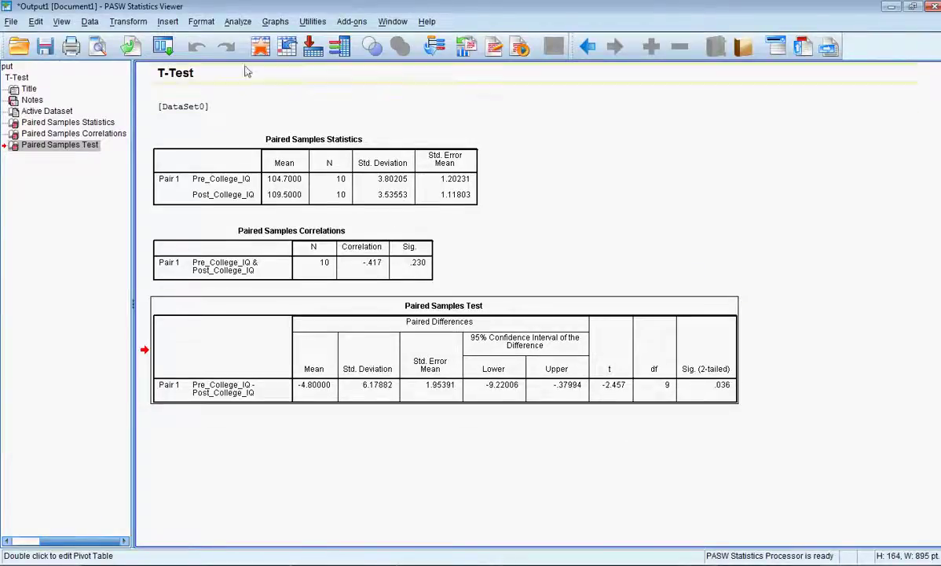
# Step: Reset the Paired-Samples T Test settings and pair Post_College_IQ as Variable1 with Pre_College_IQ as Variable2
pyautogui.click(238, 23)
pyautogui.moveTo(269, 78)
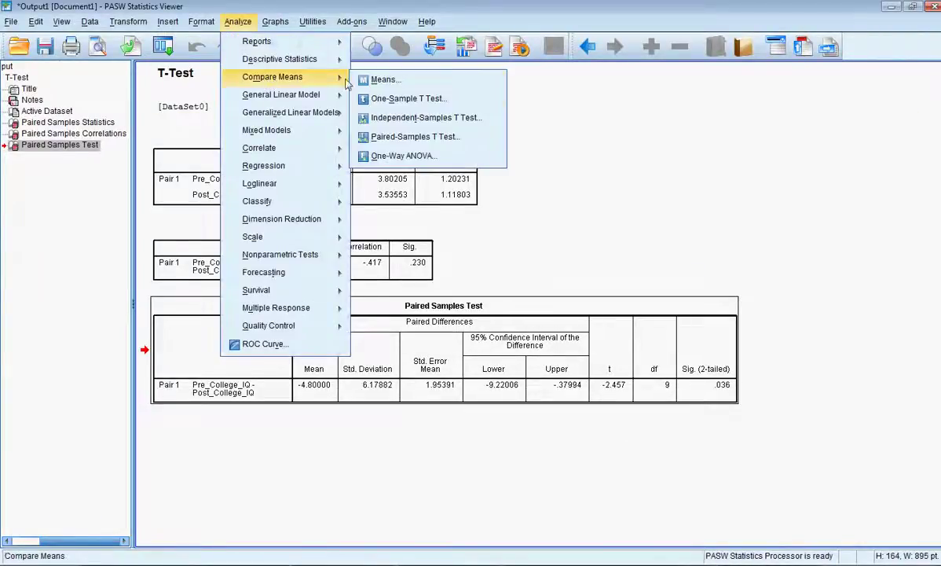
pyautogui.click(472, 135)
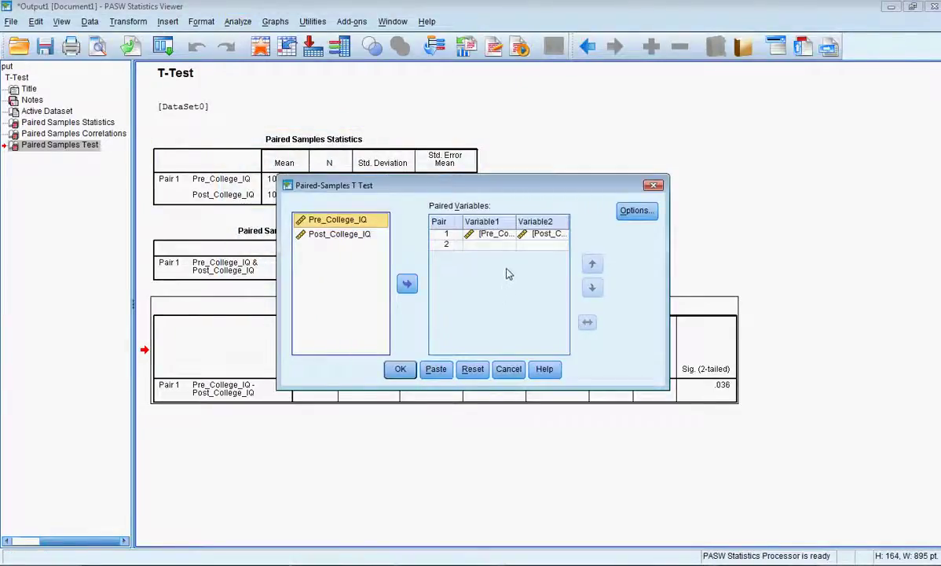
pyautogui.click(470, 368)
pyautogui.click(334, 236)
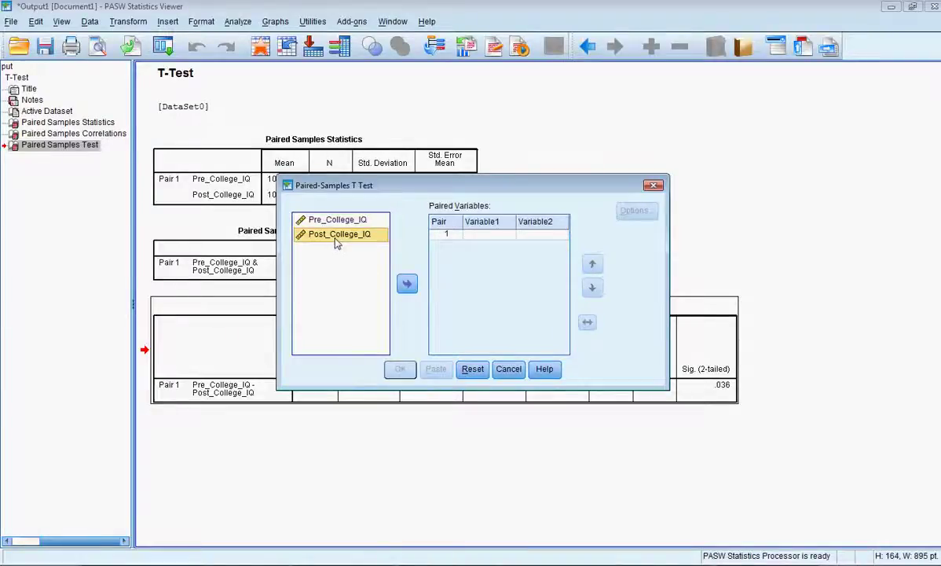
pyautogui.click(406, 286)
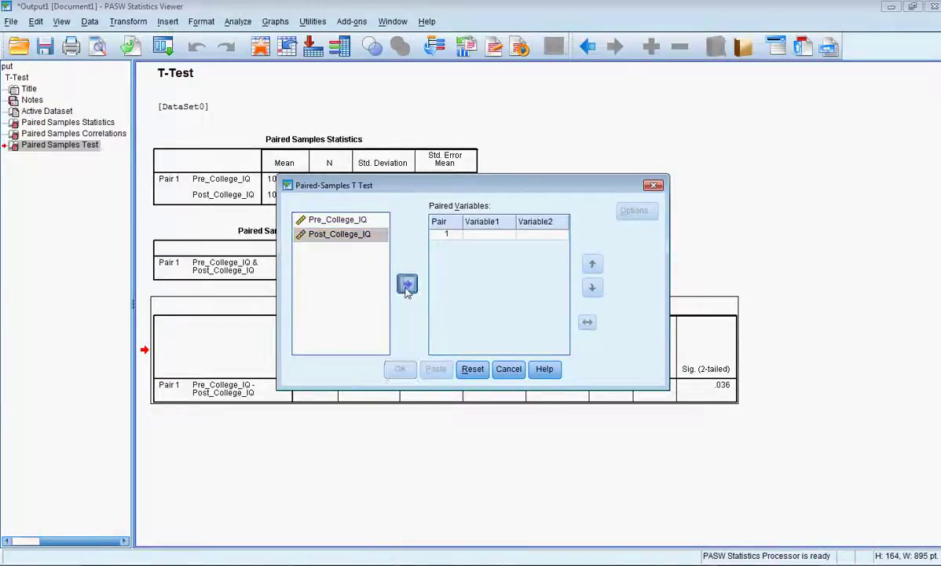
pyautogui.click(340, 224)
pyautogui.click(407, 284)
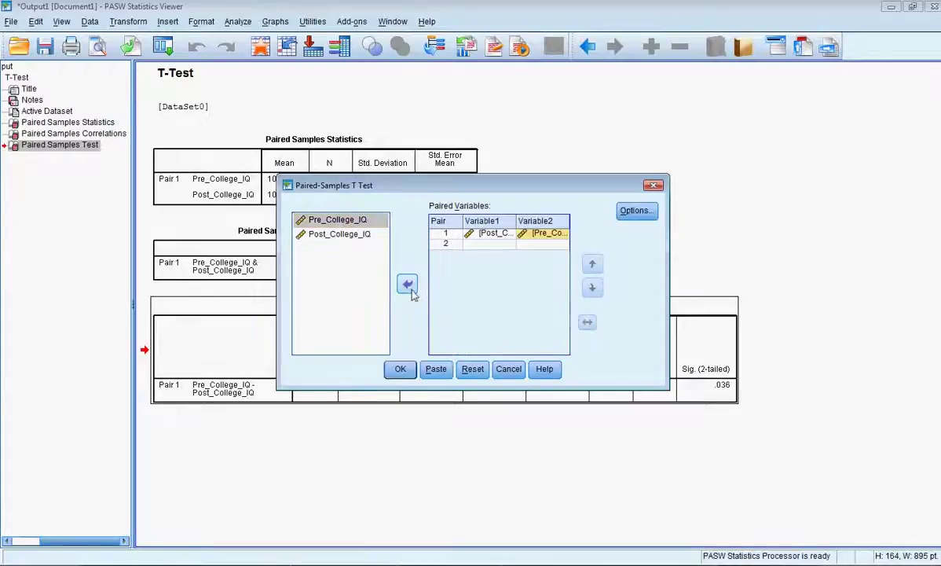
# Step: Swap the two variables of pair 1 back and forth, ending with Post_College_IQ as Variable1
pyautogui.click(448, 235)
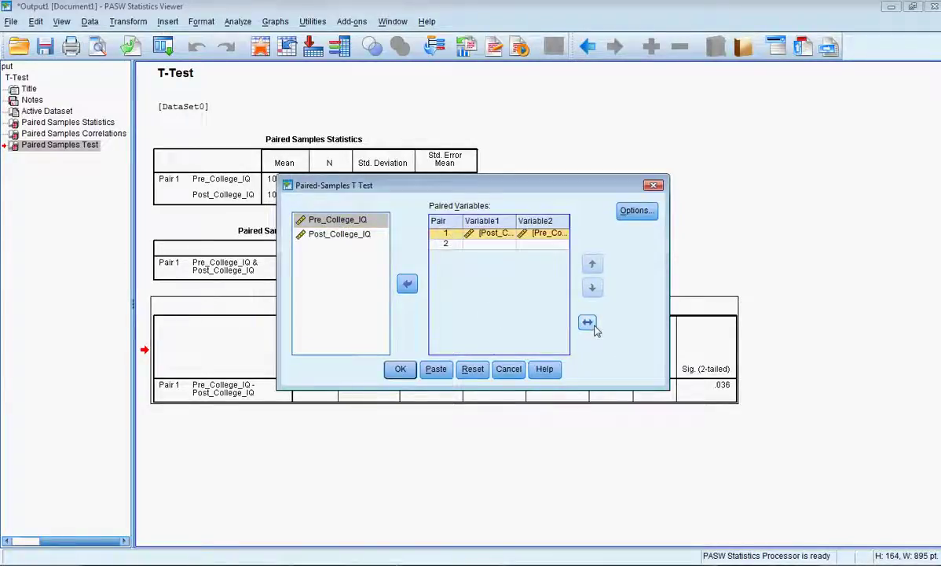
pyautogui.click(595, 326)
pyautogui.click(595, 326)
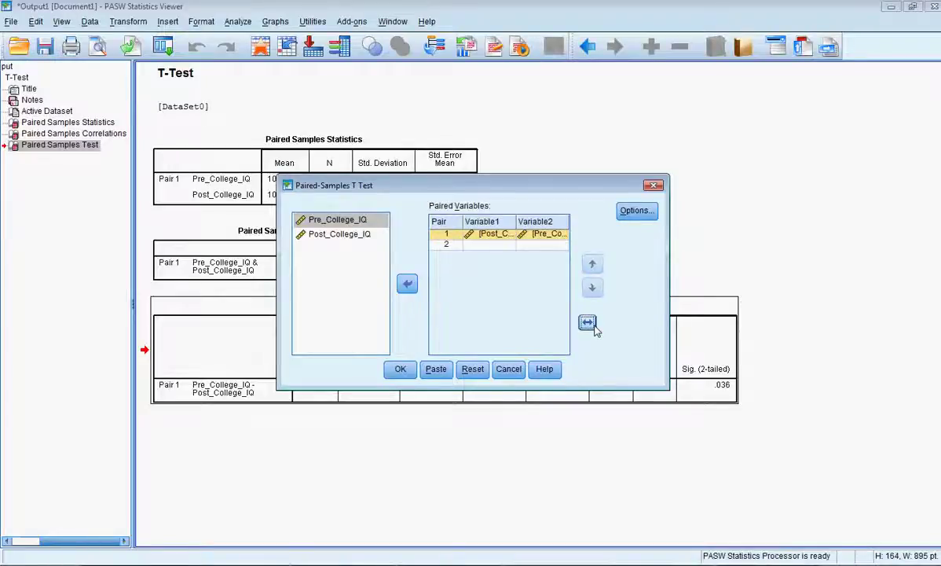
pyautogui.click(587, 323)
pyautogui.click(588, 322)
# Step: Run the paired-samples t test with the reversed pair and compare its output with the first test's Paired Samples Test table
pyautogui.click(400, 368)
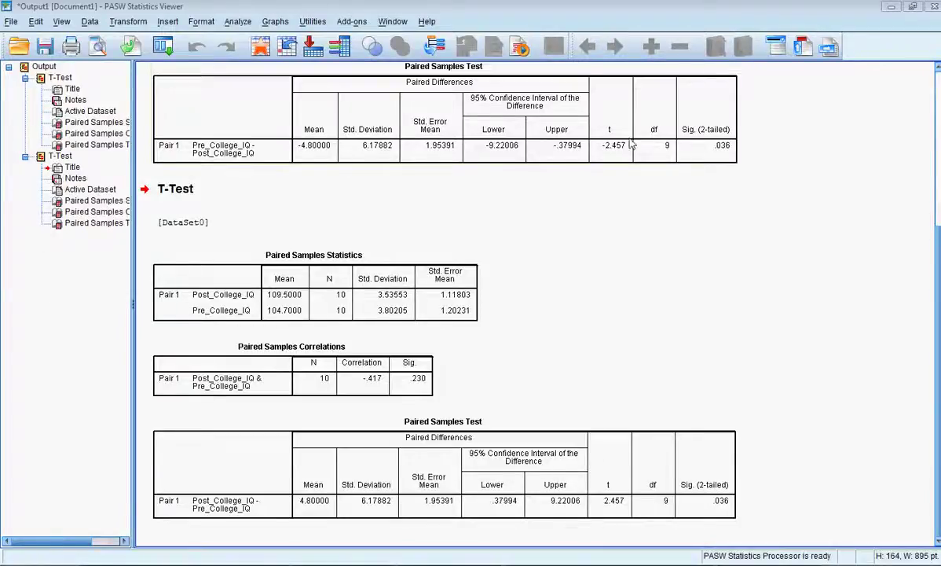
pyautogui.click(592, 135)
pyautogui.scroll(5, 799, 391)
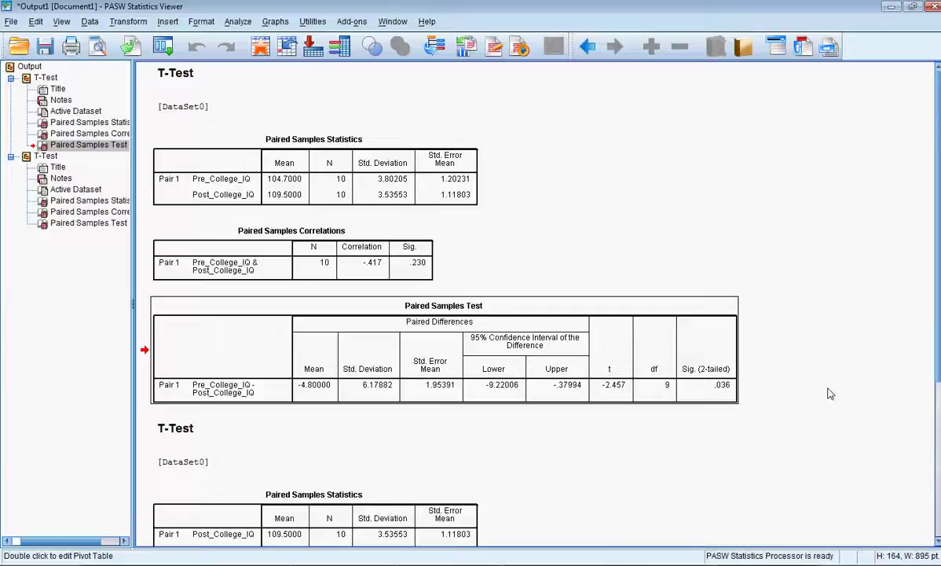